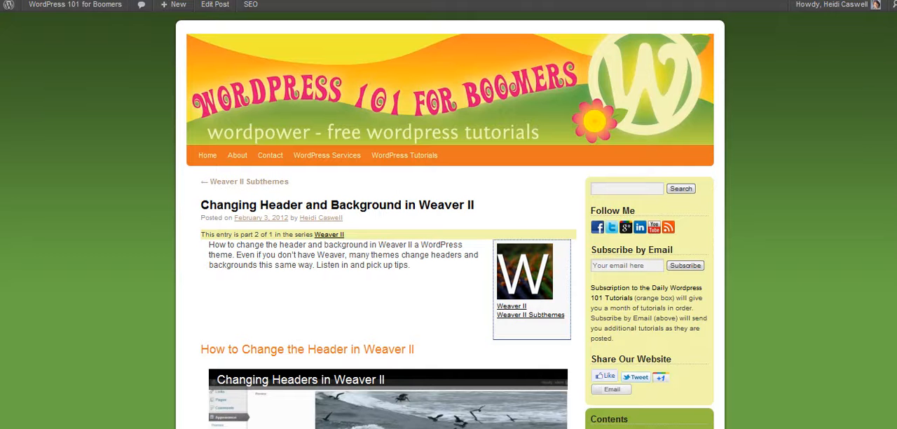
{"action": "scroll", "coordinate": [448, 280], "scroll_direction": "down", "scroll_amount": 1}
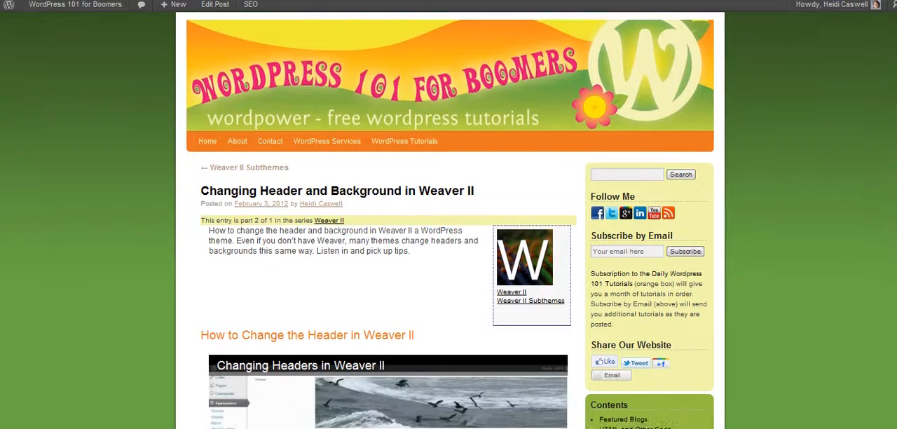
{"action": "scroll", "coordinate": [449, 281], "scroll_direction": "down", "scroll_amount": 2}
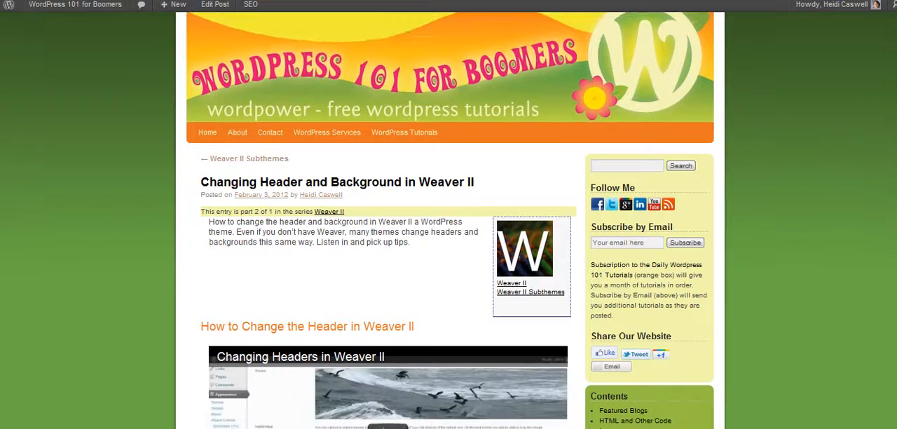
{"action": "scroll", "coordinate": [448, 280], "scroll_direction": "up", "scroll_amount": 2}
{"action": "scroll", "coordinate": [448, 281], "scroll_direction": "down", "scroll_amount": 3}
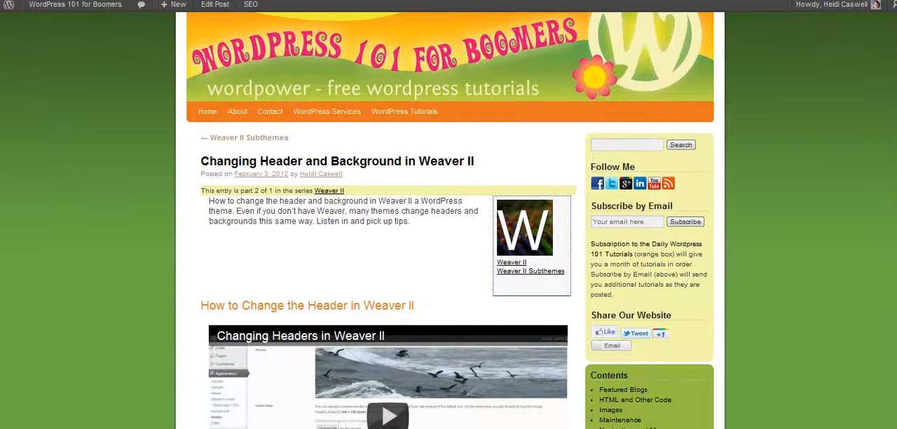
{"action": "scroll", "coordinate": [448, 281], "scroll_direction": "up", "scroll_amount": 1}
{"action": "scroll", "coordinate": [449, 280], "scroll_direction": "down", "scroll_amount": 3}
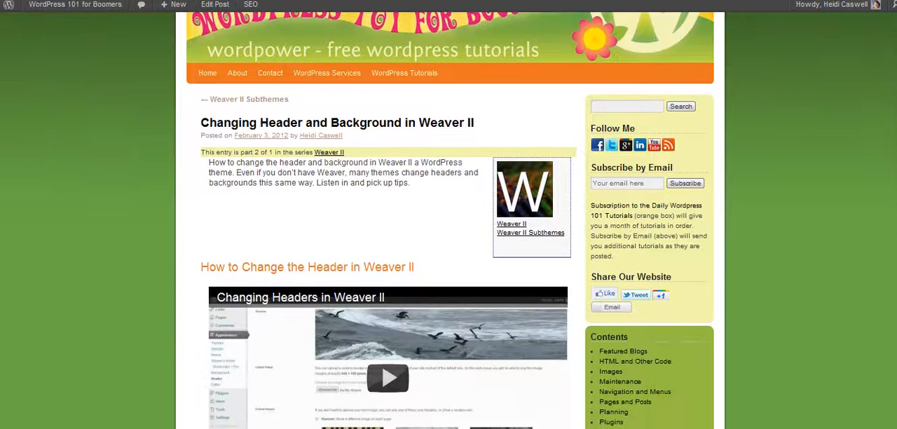
{"action": "scroll", "coordinate": [448, 280], "scroll_direction": "up", "scroll_amount": 5}
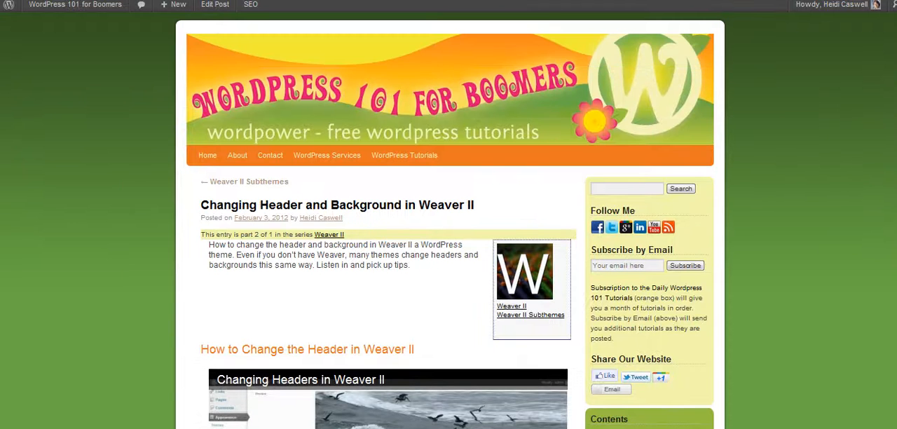
{"action": "scroll", "coordinate": [449, 280], "scroll_direction": "down", "scroll_amount": 3}
{"action": "scroll", "coordinate": [448, 281], "scroll_direction": "down", "scroll_amount": 3}
{"action": "scroll", "coordinate": [449, 280], "scroll_direction": "down", "scroll_amount": 3}
{"action": "scroll", "coordinate": [449, 280], "scroll_direction": "down", "scroll_amount": 2}
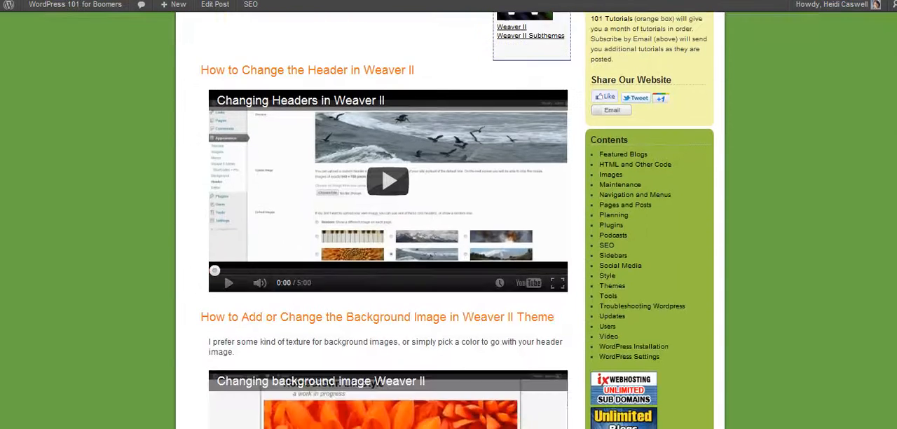
{"action": "scroll", "coordinate": [449, 281], "scroll_direction": "up", "scroll_amount": 3}
{"action": "scroll", "coordinate": [448, 281], "scroll_direction": "up", "scroll_amount": 3}
{"action": "scroll", "coordinate": [449, 280], "scroll_direction": "up", "scroll_amount": 2}
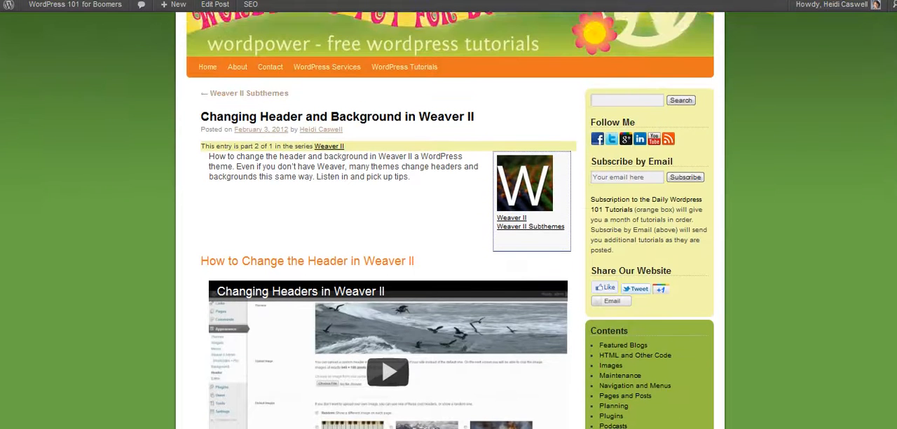
{"action": "scroll", "coordinate": [449, 281], "scroll_direction": "down", "scroll_amount": 4}
{"action": "scroll", "coordinate": [448, 280], "scroll_direction": "up", "scroll_amount": 3}
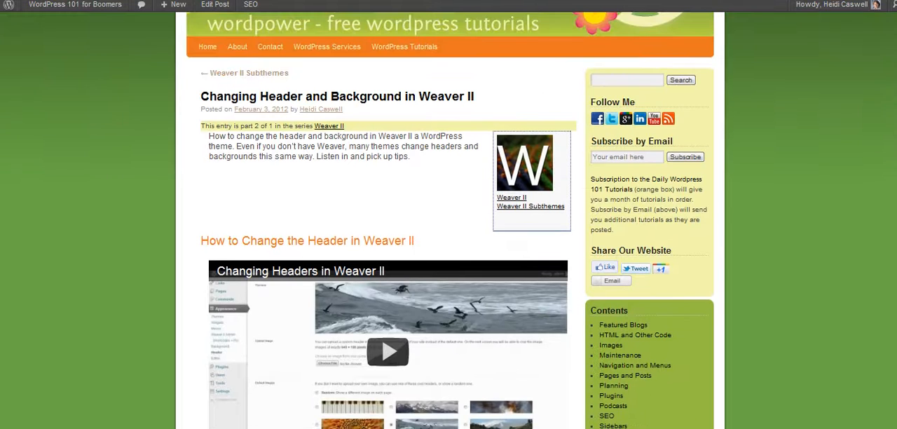
{"action": "scroll", "coordinate": [449, 280], "scroll_direction": "down", "scroll_amount": 1}
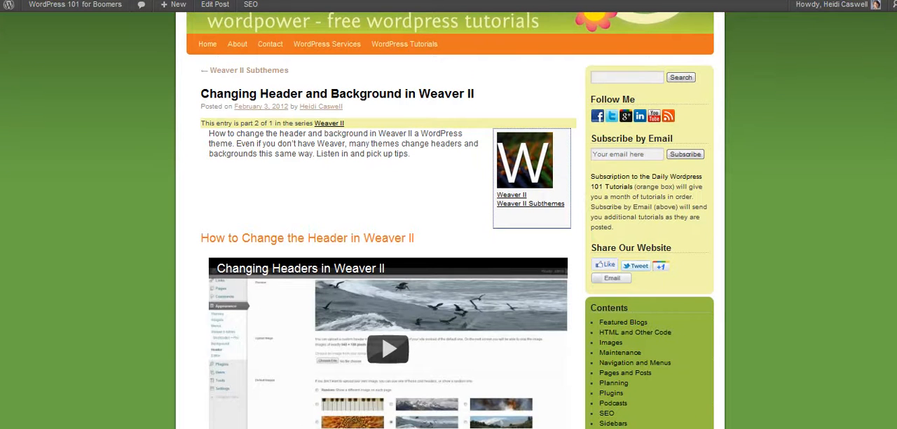
{"action": "scroll", "coordinate": [448, 281], "scroll_direction": "down", "scroll_amount": 3}
{"action": "scroll", "coordinate": [449, 280], "scroll_direction": "down", "scroll_amount": 3}
{"action": "scroll", "coordinate": [449, 280], "scroll_direction": "down", "scroll_amount": 3}
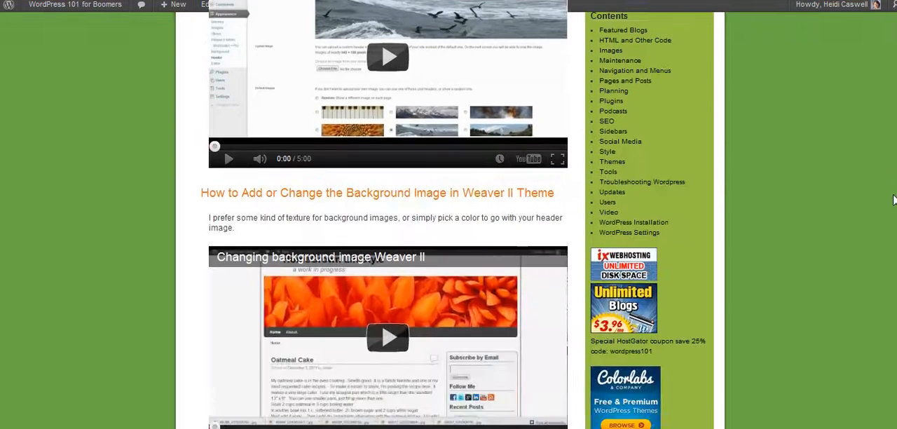
{"action": "scroll", "coordinate": [879, 228], "scroll_direction": "down", "scroll_amount": 3}
{"action": "scroll", "coordinate": [880, 227], "scroll_direction": "down", "scroll_amount": 3}
{"action": "scroll", "coordinate": [879, 228], "scroll_direction": "down", "scroll_amount": 3}
{"action": "scroll", "coordinate": [877, 266], "scroll_direction": "down", "scroll_amount": 3}
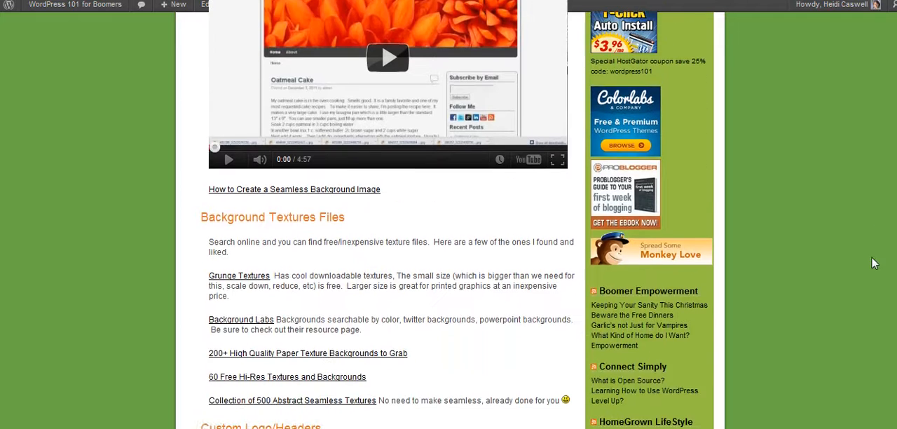
{"action": "scroll", "coordinate": [877, 303], "scroll_direction": "down", "scroll_amount": 3}
{"action": "scroll", "coordinate": [877, 303], "scroll_direction": "up", "scroll_amount": 5}
{"action": "scroll", "coordinate": [873, 85], "scroll_direction": "up", "scroll_amount": 8}
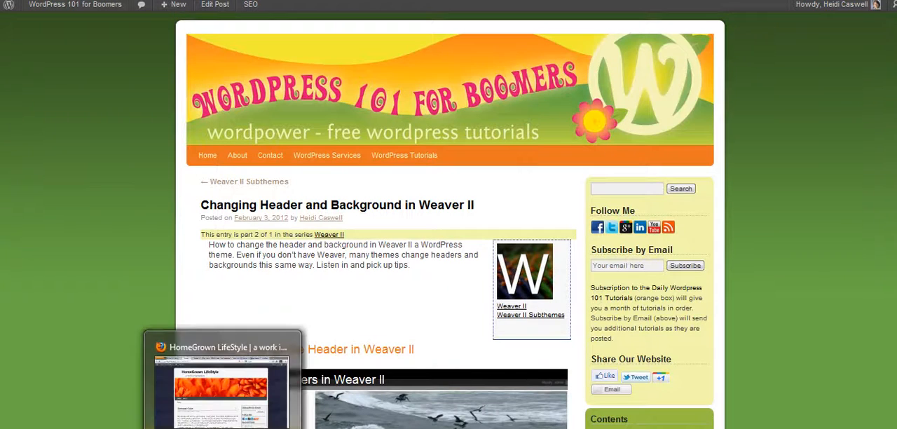
Switch to the HomeGrown LifeStyle site window to reach its Weaver II General Appearance settings
{"action": "left_click", "coordinate": [221, 393]}
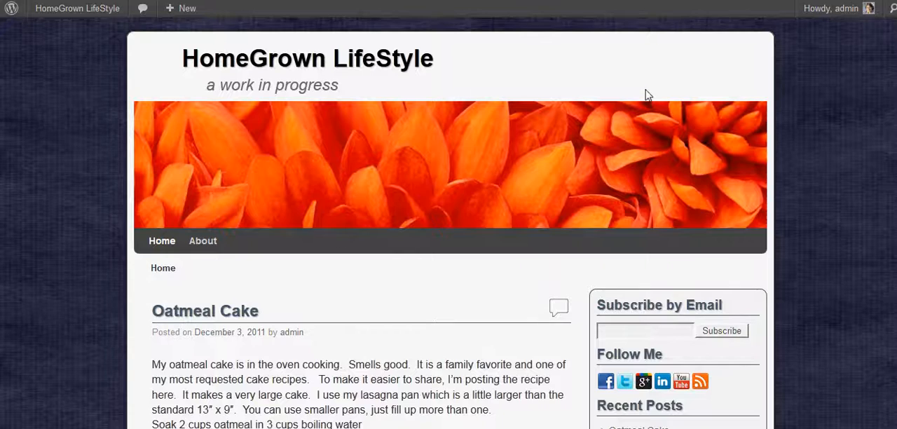
{"action": "scroll", "coordinate": [449, 280], "scroll_direction": "down", "scroll_amount": 10}
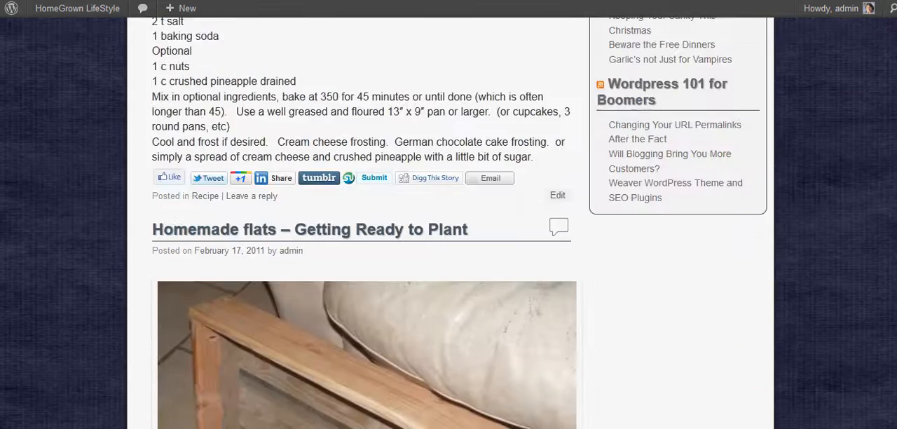
{"action": "scroll", "coordinate": [449, 280], "scroll_direction": "down", "scroll_amount": 10}
{"action": "scroll", "coordinate": [448, 280], "scroll_direction": "up", "scroll_amount": 15}
{"action": "scroll", "coordinate": [886, 137], "scroll_direction": "up", "scroll_amount": 5}
{"action": "scroll", "coordinate": [886, 137], "scroll_direction": "up", "scroll_amount": 3}
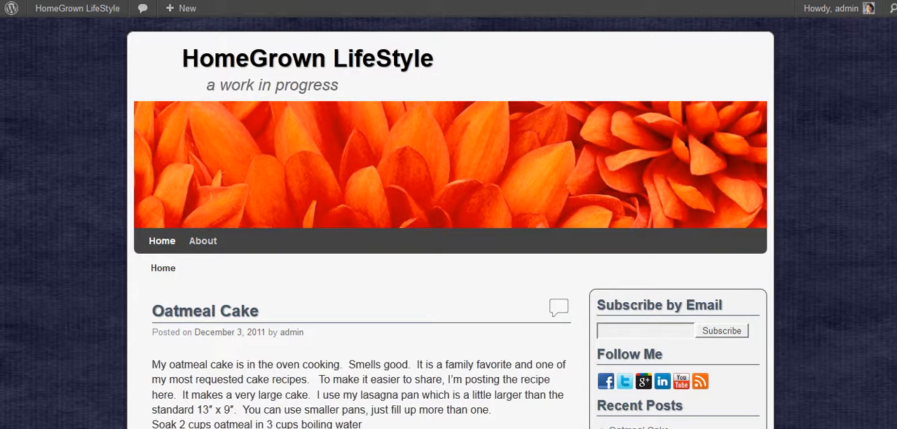
{"action": "scroll", "coordinate": [449, 210], "scroll_direction": "down", "scroll_amount": 5}
{"action": "scroll", "coordinate": [449, 210], "scroll_direction": "down", "scroll_amount": 2}
{"action": "scroll", "coordinate": [449, 210], "scroll_direction": "up", "scroll_amount": 7}
{"action": "scroll", "coordinate": [688, 128], "scroll_direction": "down", "scroll_amount": 3}
{"action": "scroll", "coordinate": [689, 128], "scroll_direction": "down", "scroll_amount": 2}
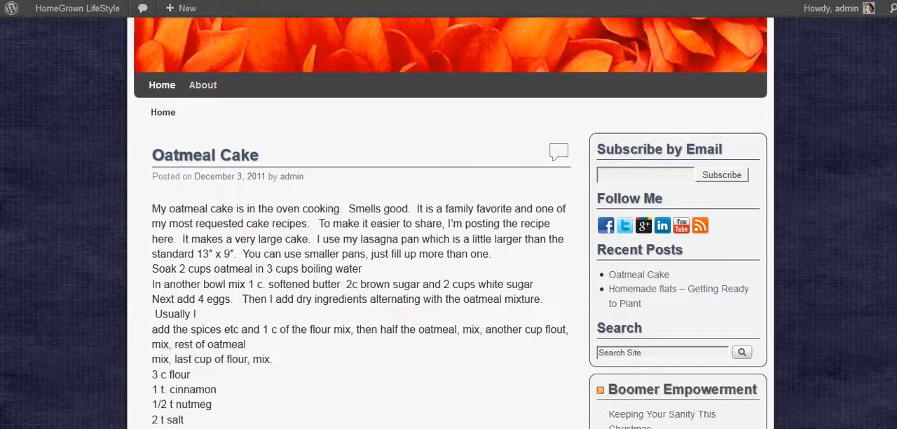
{"action": "scroll", "coordinate": [688, 128], "scroll_direction": "up", "scroll_amount": 5}
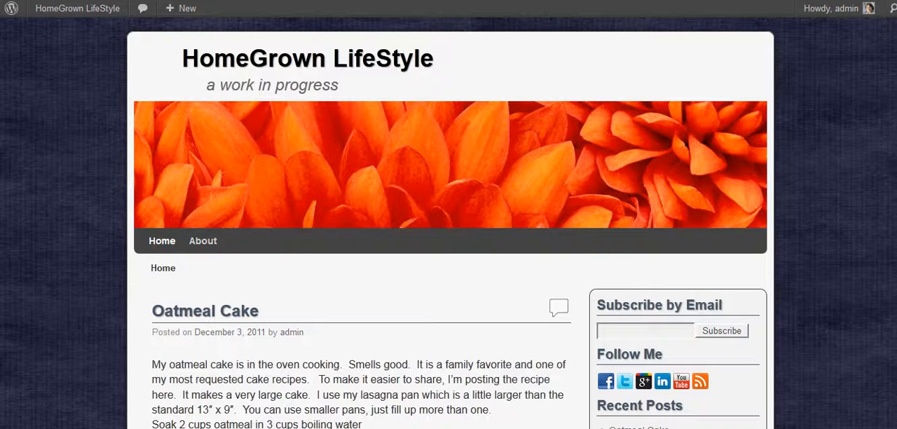
{"action": "scroll", "coordinate": [449, 210], "scroll_direction": "down", "scroll_amount": 2}
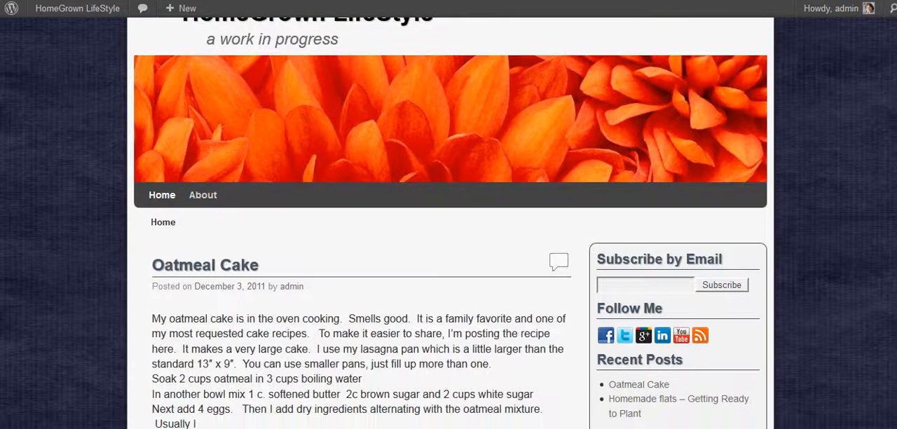
{"action": "scroll", "coordinate": [448, 210], "scroll_direction": "down", "scroll_amount": 1}
{"action": "scroll", "coordinate": [449, 210], "scroll_direction": "down", "scroll_amount": 1}
{"action": "scroll", "coordinate": [448, 211], "scroll_direction": "down", "scroll_amount": 1}
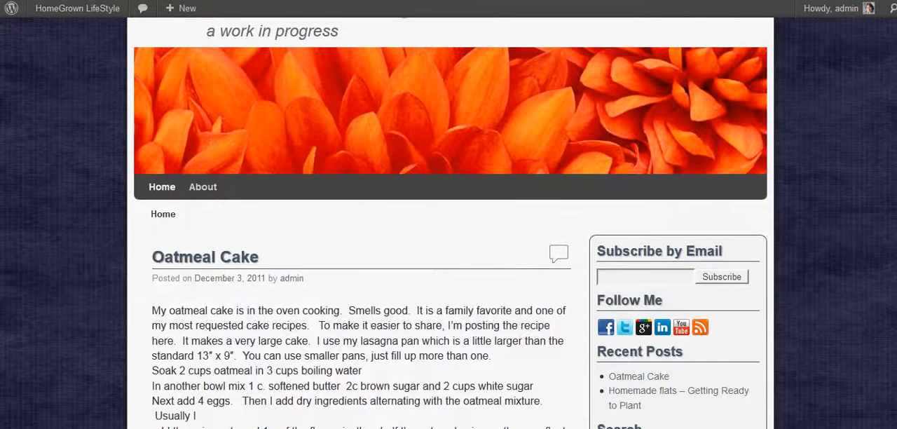
{"action": "scroll", "coordinate": [449, 210], "scroll_direction": "down", "scroll_amount": 2}
{"action": "scroll", "coordinate": [449, 210], "scroll_direction": "up", "scroll_amount": 5}
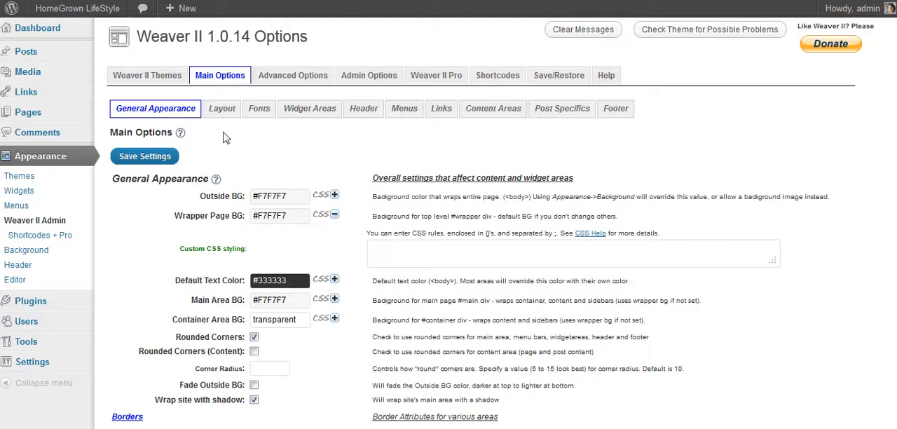
{"action": "scroll", "coordinate": [830, 157], "scroll_direction": "down", "scroll_amount": 3}
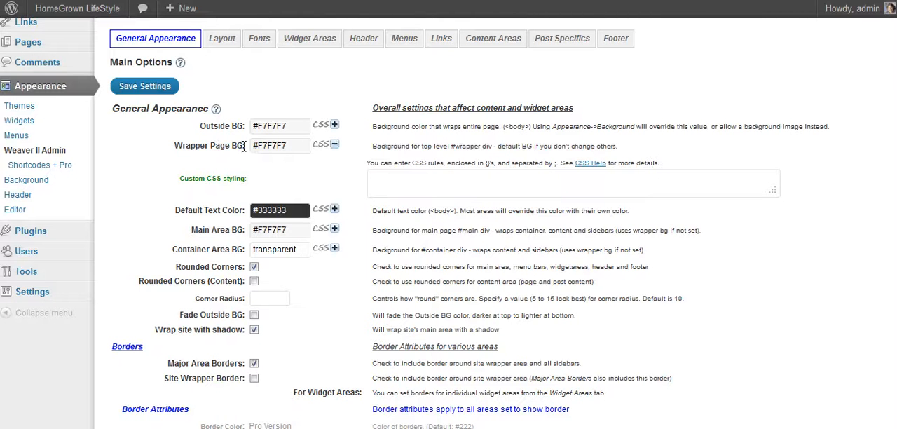
Toggle the Wrapper Page BG custom CSS box closed and open again so the styling field shows
{"action": "left_click", "coordinate": [335, 145]}
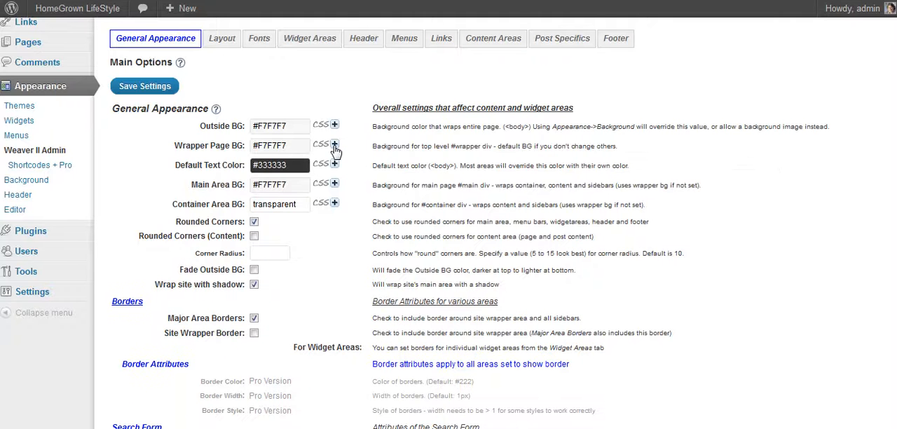
{"action": "left_click", "coordinate": [335, 146]}
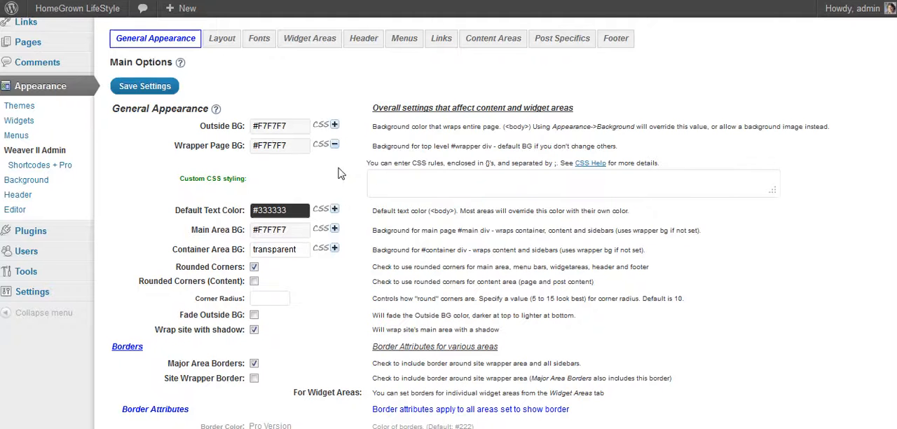
Make the Wrapper Page BG red #F71E33 in the color picker and save the settings
{"action": "left_click", "coordinate": [280, 146]}
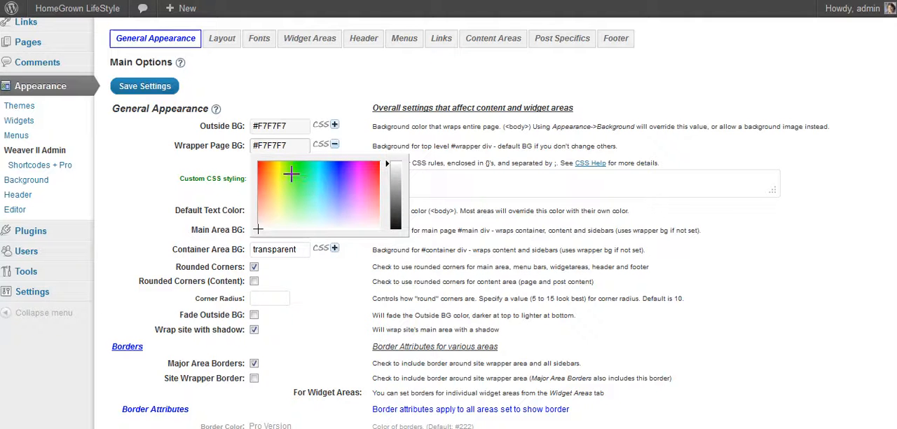
{"action": "left_click", "coordinate": [379, 168]}
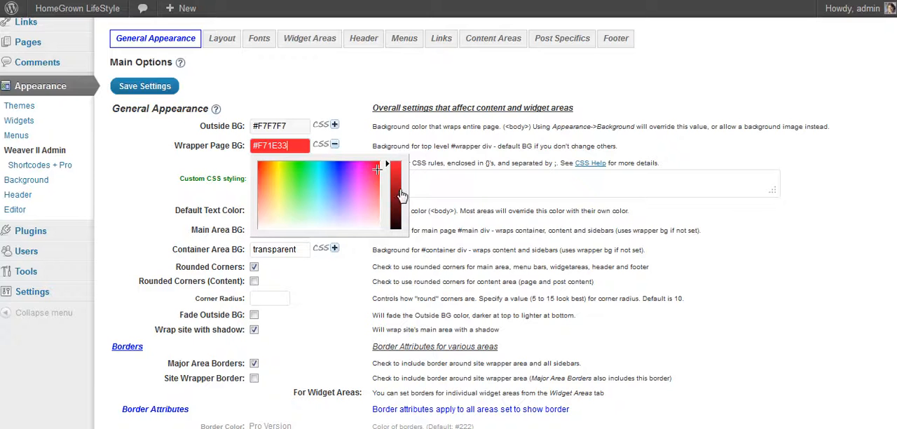
{"action": "left_click", "coordinate": [145, 86]}
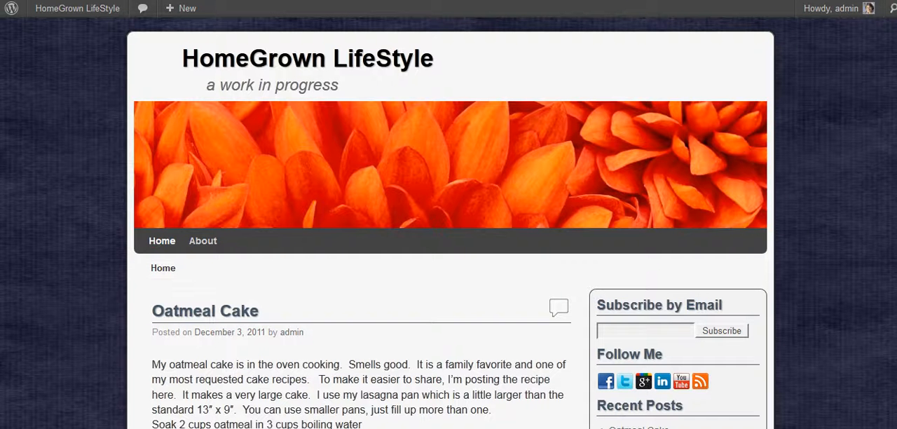
Reload the site to see the red wrapper around the HomeGrown LifeStyle content
{"action": "key", "text": "F5"}
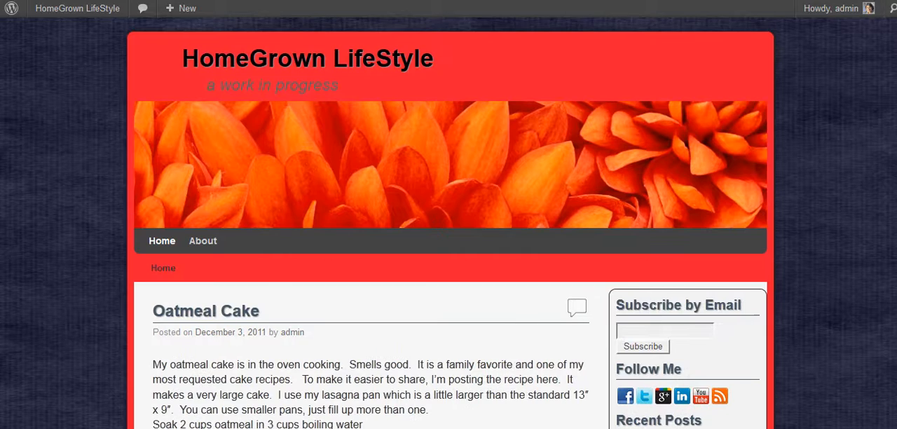
{"action": "scroll", "coordinate": [449, 232], "scroll_direction": "down", "scroll_amount": 5}
{"action": "scroll", "coordinate": [449, 231], "scroll_direction": "down", "scroll_amount": 5}
{"action": "scroll", "coordinate": [449, 231], "scroll_direction": "down", "scroll_amount": 4}
{"action": "scroll", "coordinate": [448, 232], "scroll_direction": "down", "scroll_amount": 2}
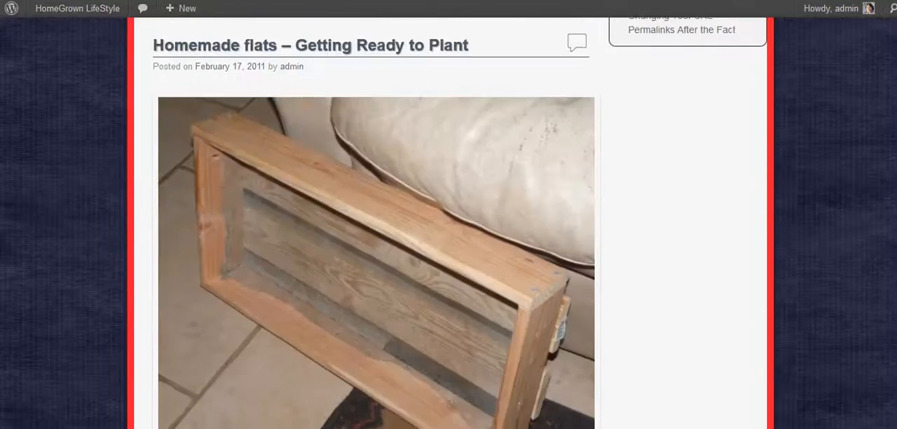
{"action": "scroll", "coordinate": [449, 232], "scroll_direction": "down", "scroll_amount": 5}
{"action": "scroll", "coordinate": [864, 170], "scroll_direction": "up", "scroll_amount": 6}
{"action": "scroll", "coordinate": [859, 113], "scroll_direction": "up", "scroll_amount": 6}
{"action": "scroll", "coordinate": [859, 112], "scroll_direction": "up", "scroll_amount": 3}
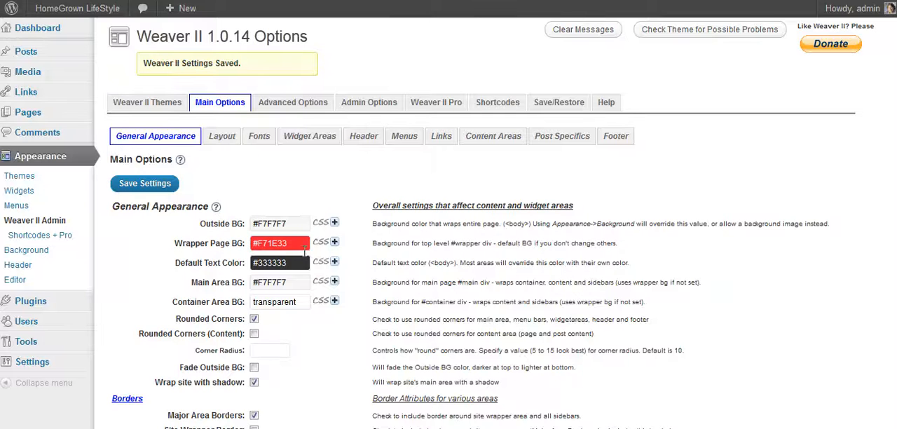
Reset the Wrapper Page BG value back to #f7f7f7
{"action": "left_click_drag", "start_coordinate": [305, 243], "coordinate": [281, 243]}
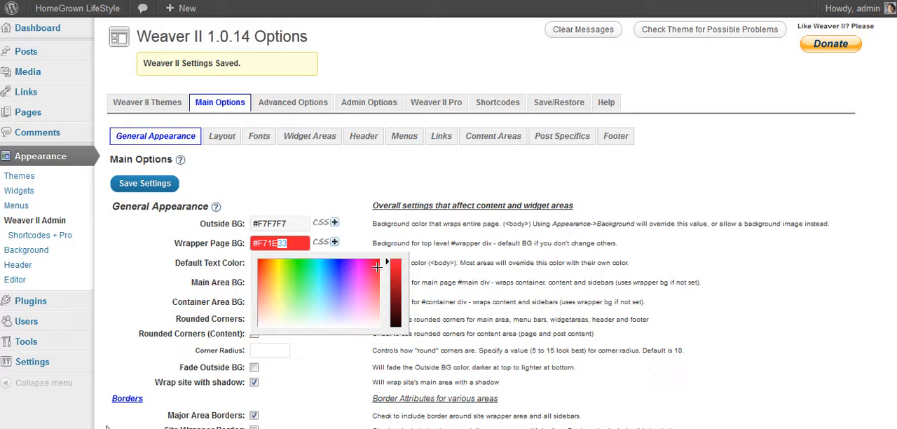
{"action": "key", "text": "Return"}
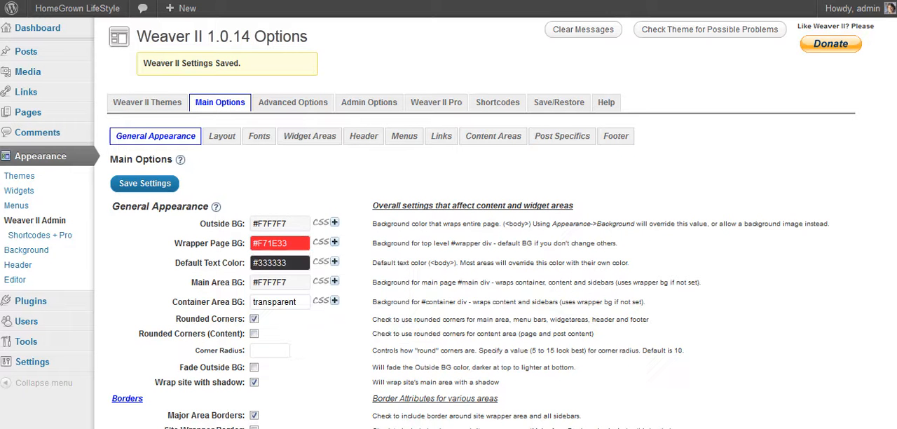
{"action": "type", "text": "#f7f7f7"}
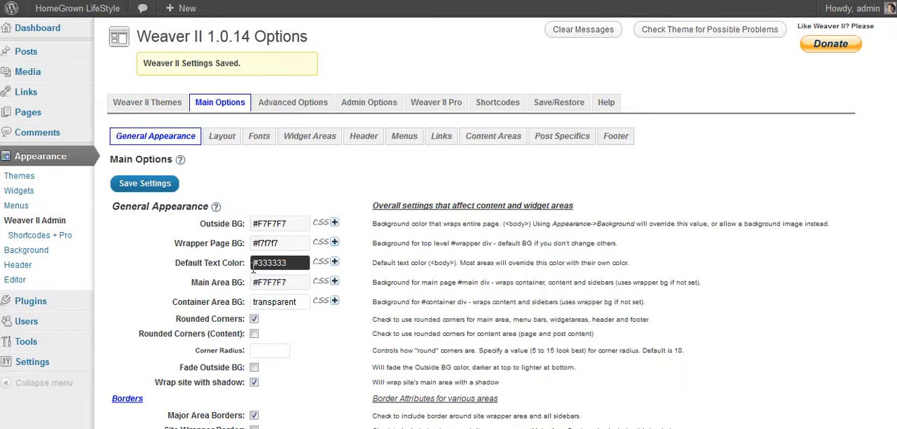
Make the Main Area BG yellow #F7F74D in the color picker and save the settings
{"action": "left_click", "coordinate": [291, 282]}
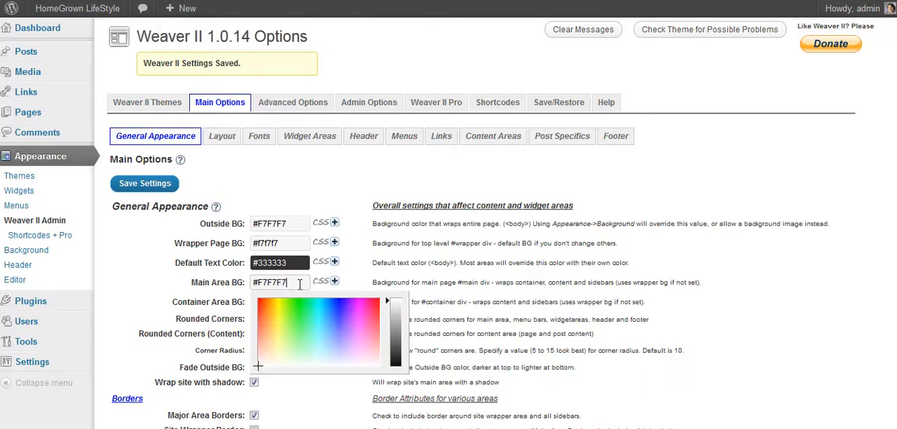
{"action": "left_click", "coordinate": [278, 320]}
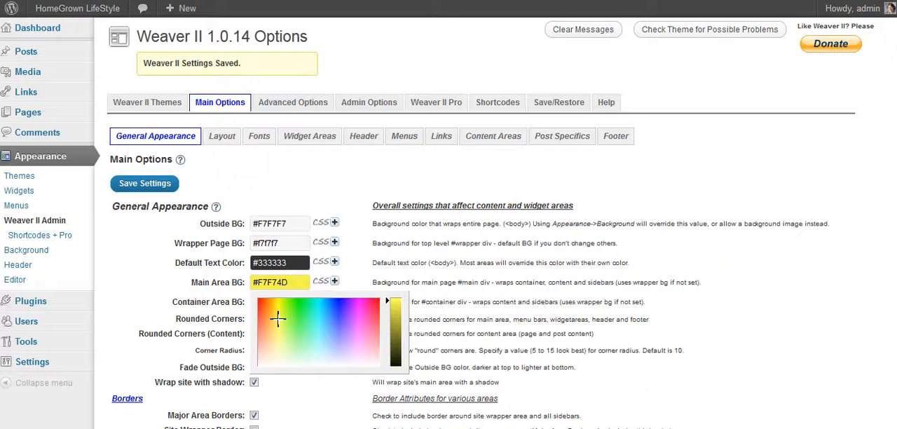
{"action": "left_click", "coordinate": [163, 183]}
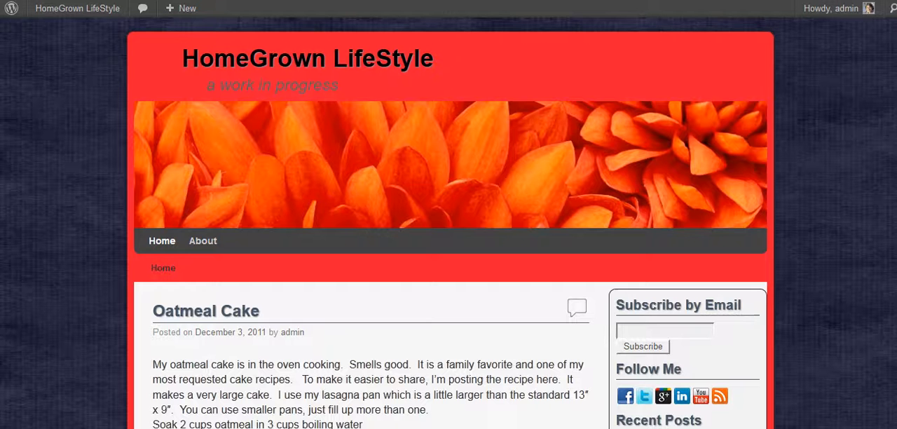
Reload the site to see the yellow main area inside the red wrapper
{"action": "key", "text": "F5"}
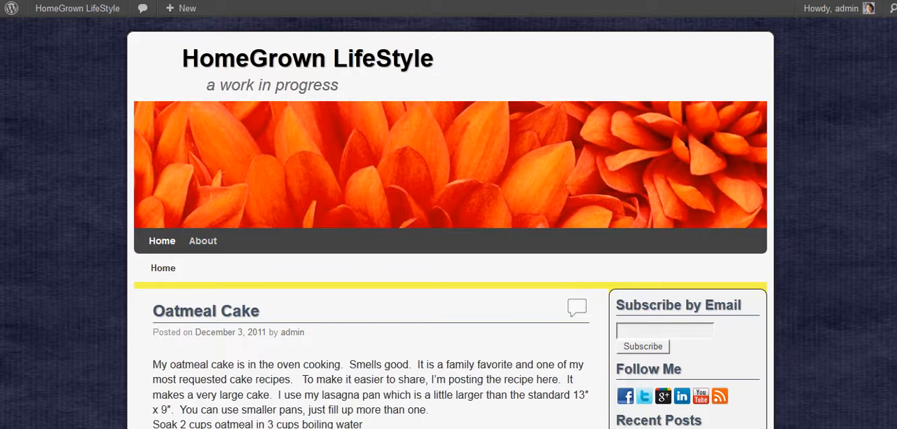
{"action": "scroll", "coordinate": [449, 246], "scroll_direction": "down", "scroll_amount": 3}
{"action": "scroll", "coordinate": [448, 245], "scroll_direction": "down", "scroll_amount": 3}
{"action": "scroll", "coordinate": [449, 246], "scroll_direction": "down", "scroll_amount": 2}
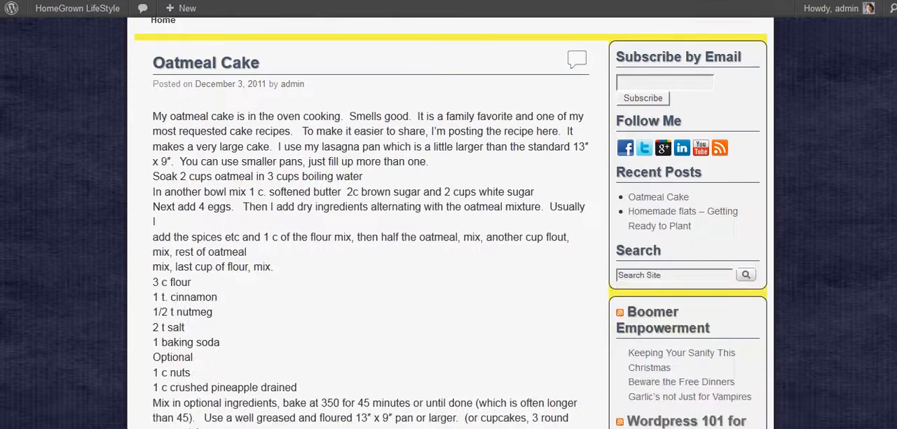
{"action": "scroll", "coordinate": [448, 246], "scroll_direction": "down", "scroll_amount": 2}
{"action": "scroll", "coordinate": [448, 245], "scroll_direction": "down", "scroll_amount": 3}
{"action": "scroll", "coordinate": [448, 246], "scroll_direction": "down", "scroll_amount": 3}
{"action": "scroll", "coordinate": [449, 246], "scroll_direction": "down", "scroll_amount": 3}
{"action": "scroll", "coordinate": [449, 245], "scroll_direction": "down", "scroll_amount": 3}
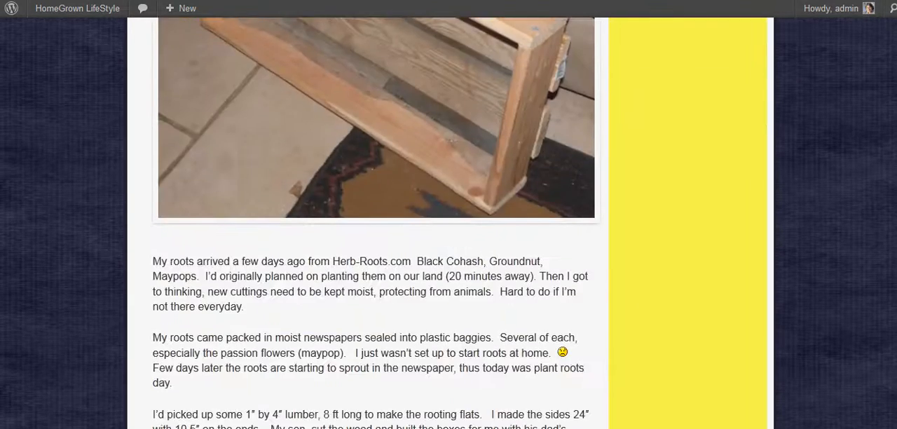
{"action": "scroll", "coordinate": [448, 246], "scroll_direction": "down", "scroll_amount": 3}
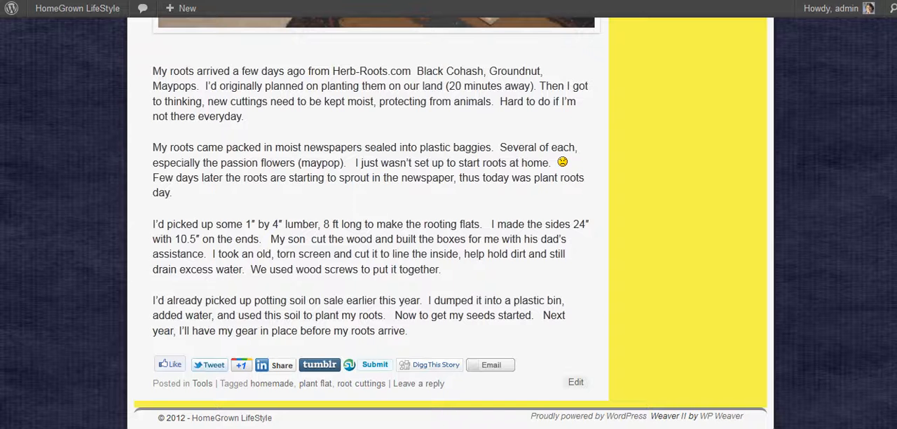
{"action": "scroll", "coordinate": [494, 153], "scroll_direction": "up", "scroll_amount": 15}
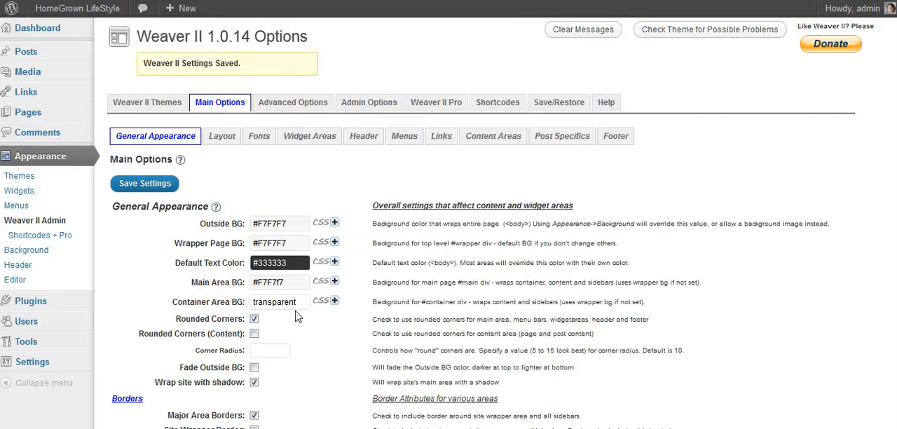
{"action": "left_click", "coordinate": [335, 242]}
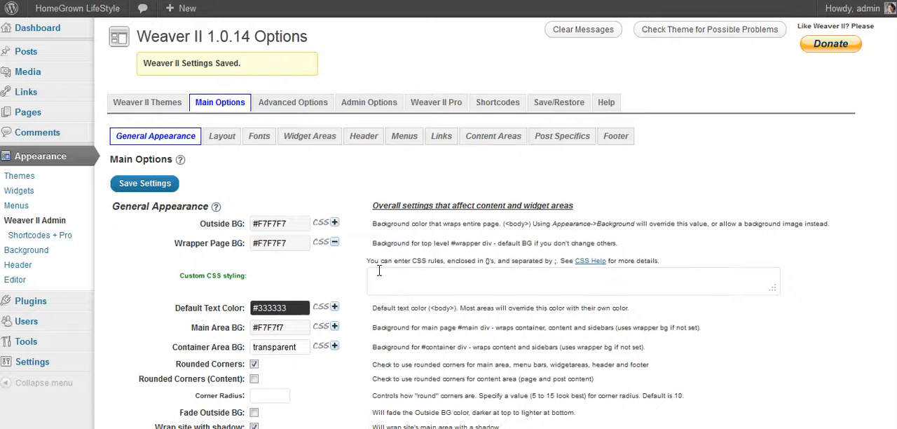
{"action": "left_click", "coordinate": [414, 283]}
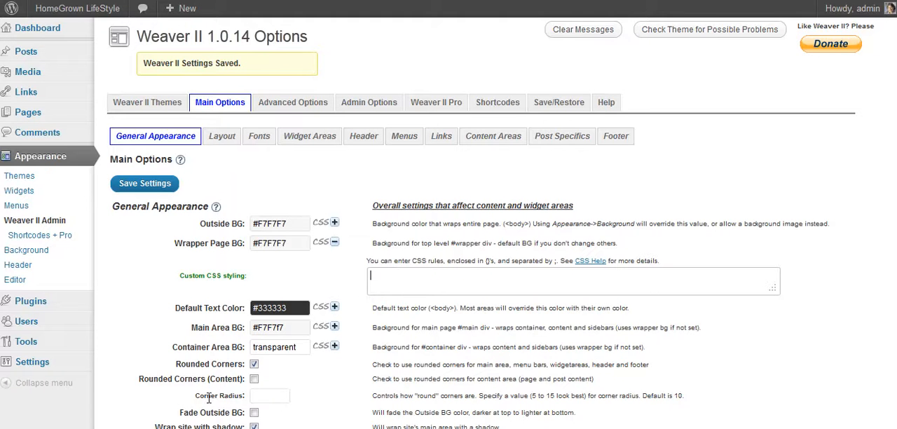
{"action": "scroll", "coordinate": [214, 351], "scroll_direction": "down", "scroll_amount": 3}
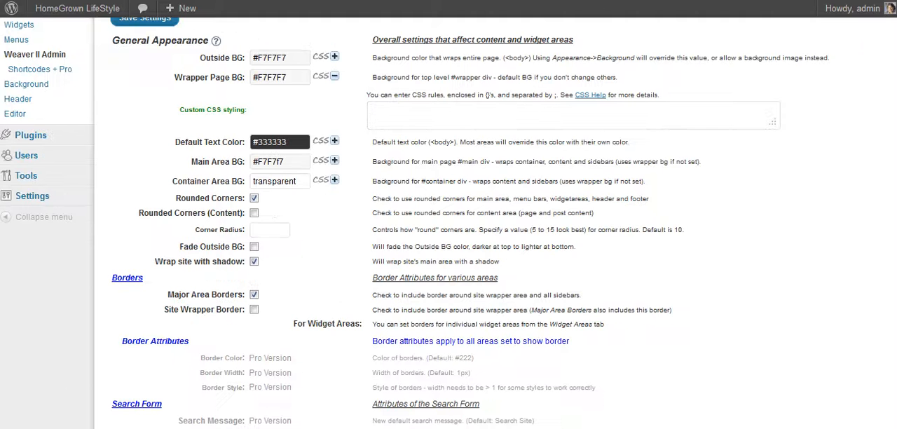